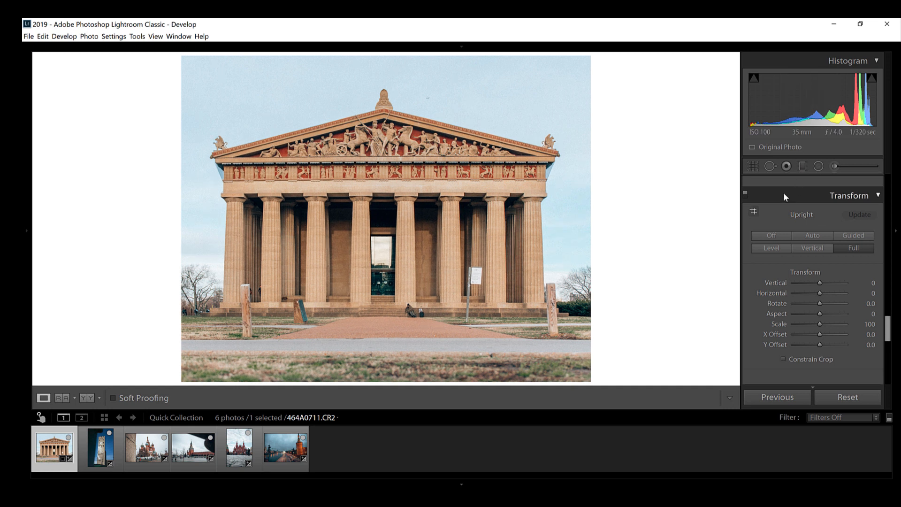
Step: Compare the edited temple photo with its unedited version
scroll(812, 287, up, 10)
scroll(808, 287, down, 8)
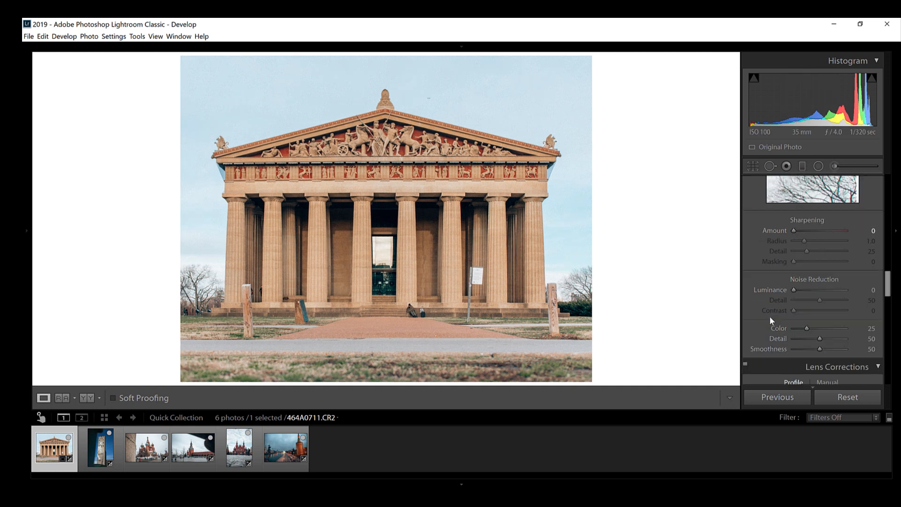
key(backslash)
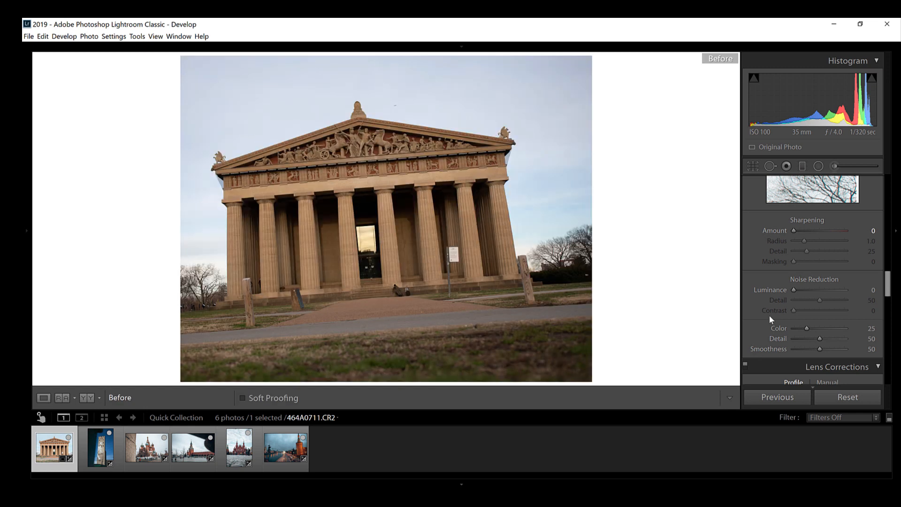
key(backslash)
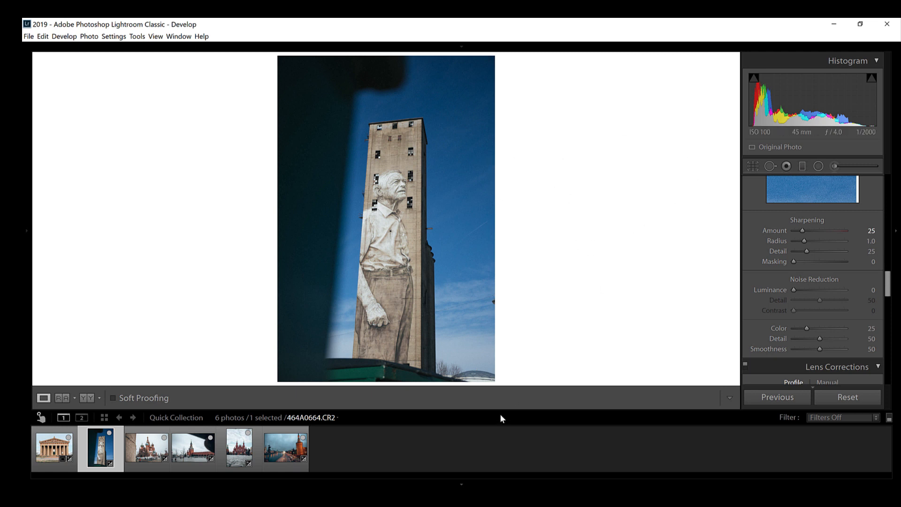
Step: Straighten the mural tower photo automatically and enable lens profile corrections for it
key(r)
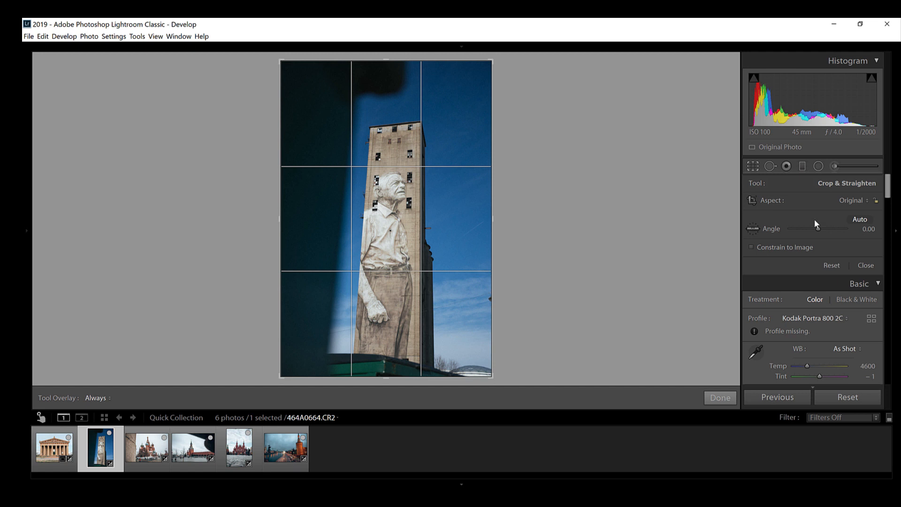
click(860, 220)
key(Return)
scroll(782, 282, down, 10)
click(776, 227)
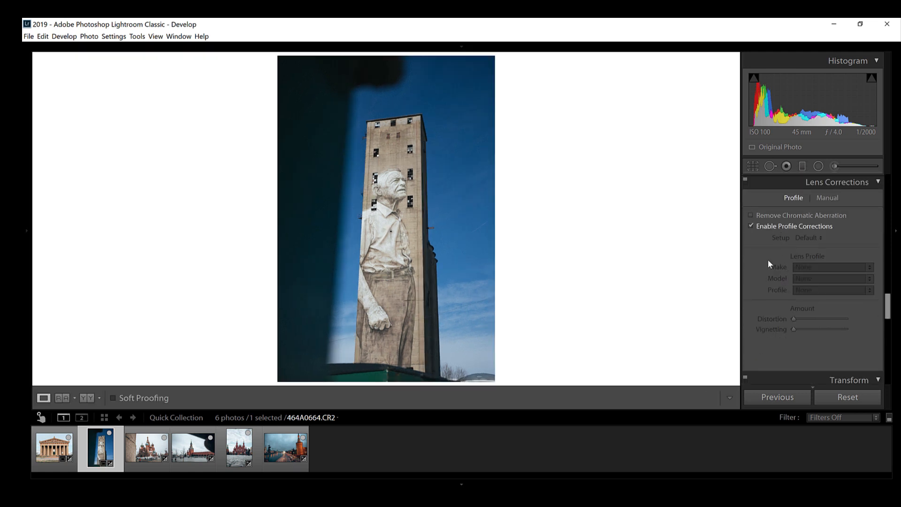
Step: Try Auto Upright on the tower photo, switch it to Full, and constrain the crop to the image area
scroll(767, 267, down, 3)
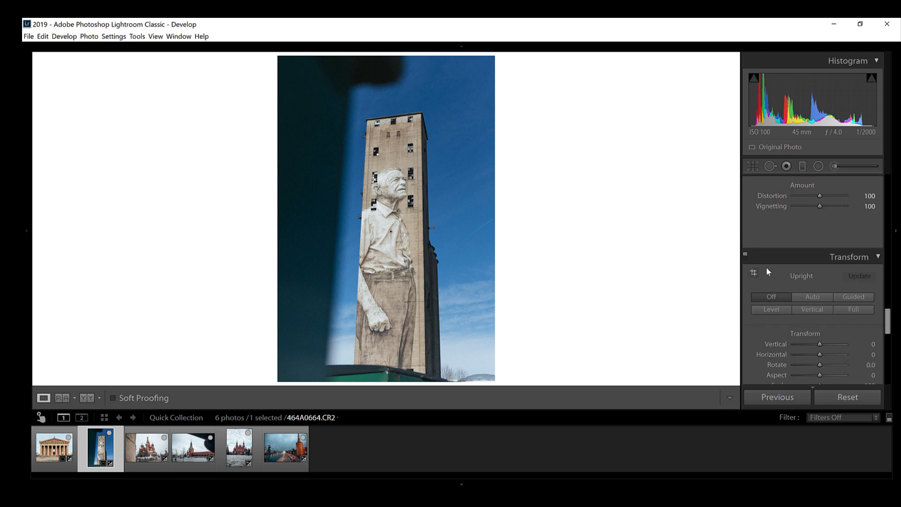
scroll(766, 267, down, 2)
click(818, 234)
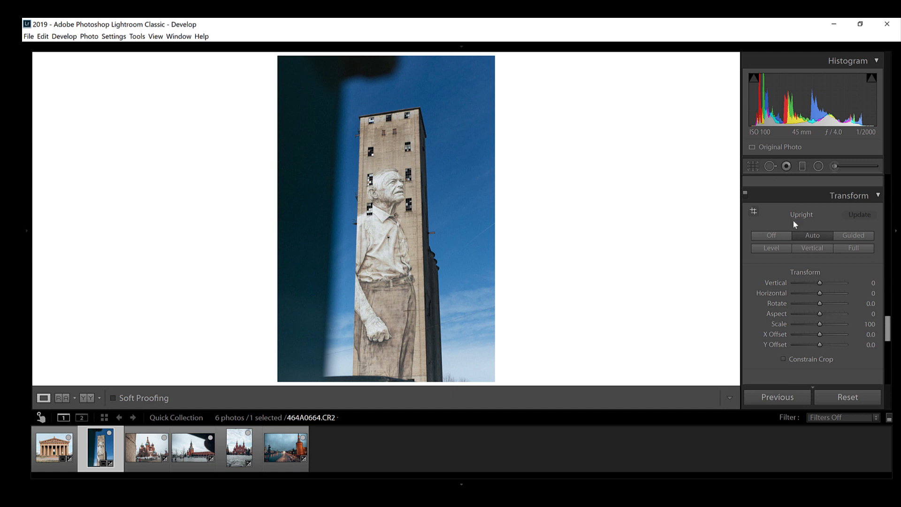
click(854, 248)
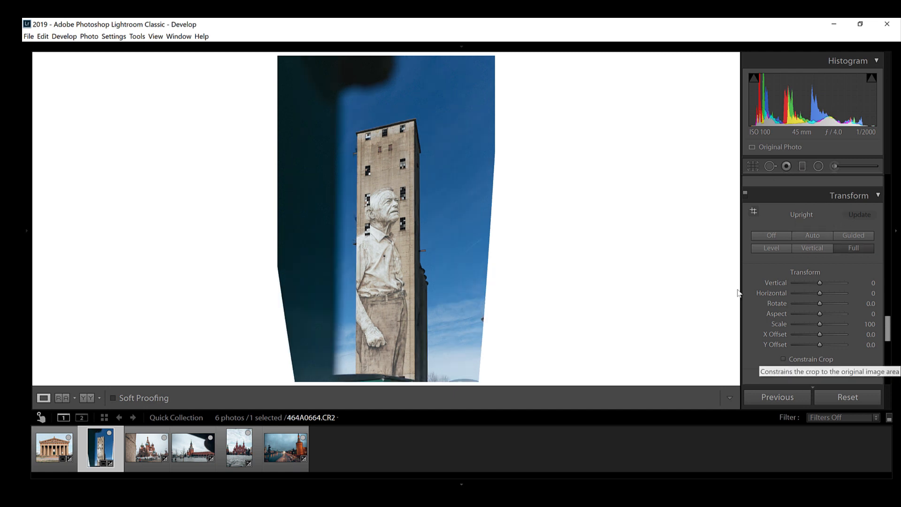
click(784, 360)
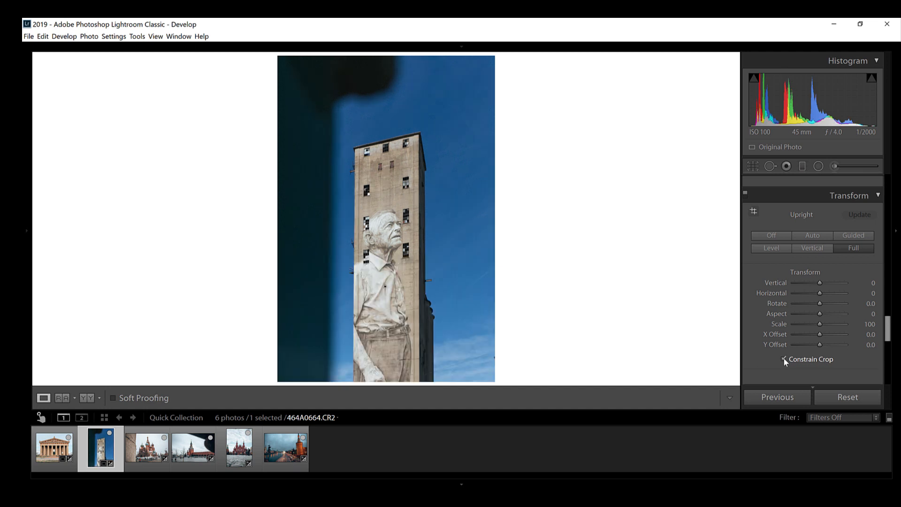
Step: Try Guided Upright on the tower photo with one guide along each vertical edge of the facade
click(858, 235)
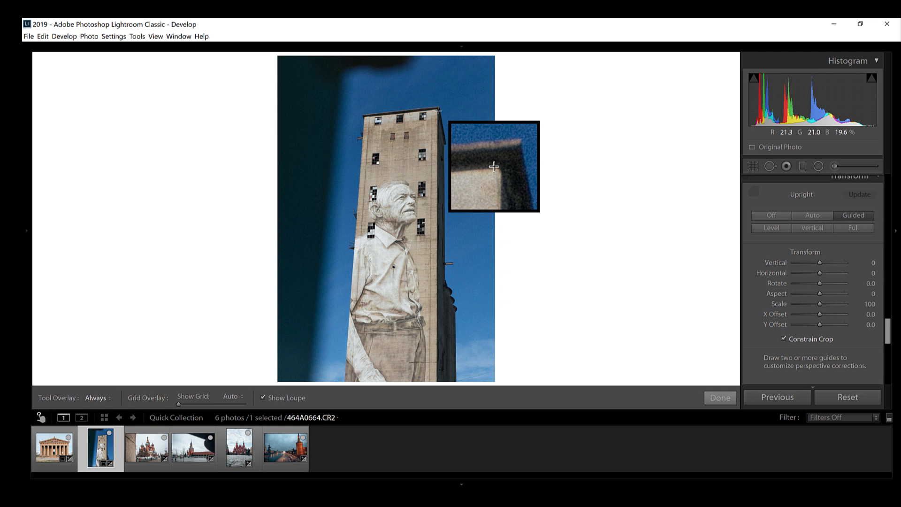
drag(439, 110, 436, 316)
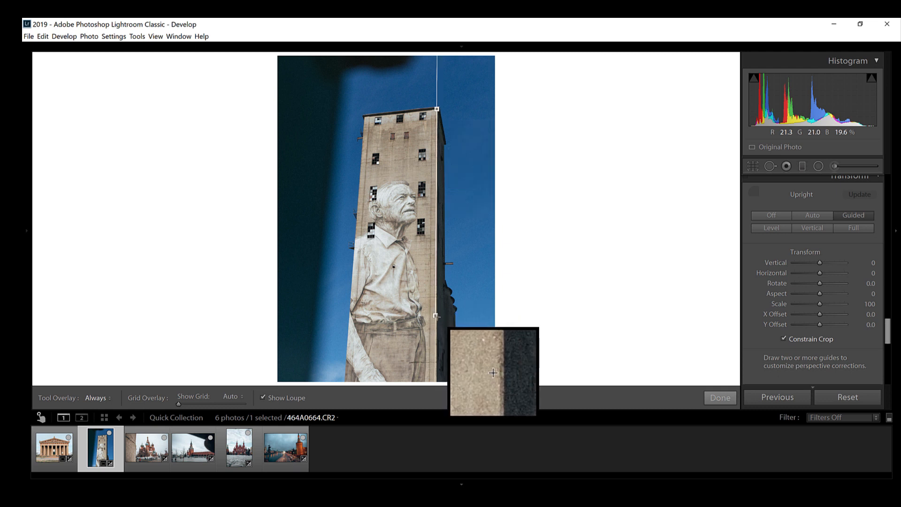
mouse_move(364, 118)
mouse_down()
mouse_move(364, 263)
mouse_move(348, 327)
mouse_up()
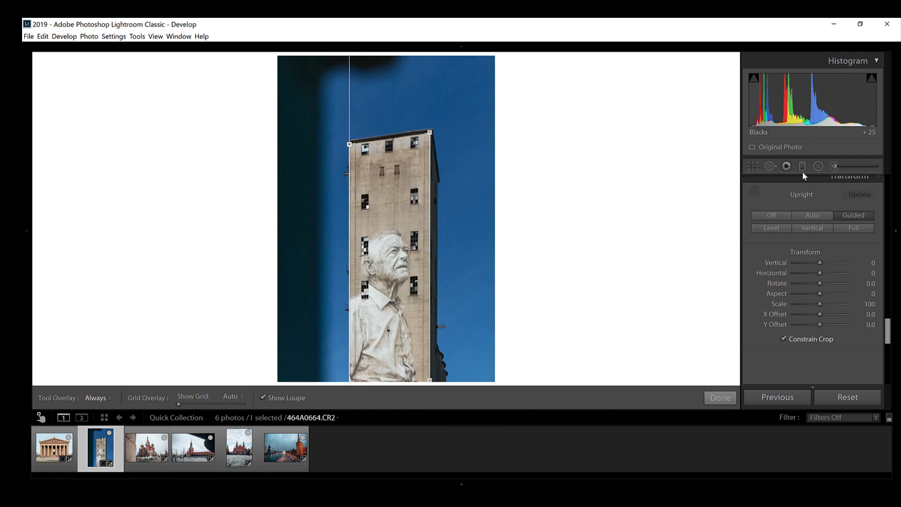
Step: Lower the upper edge of the tower photo's crop and compare the result with the unedited version
click(755, 168)
drag(393, 122, 392, 135)
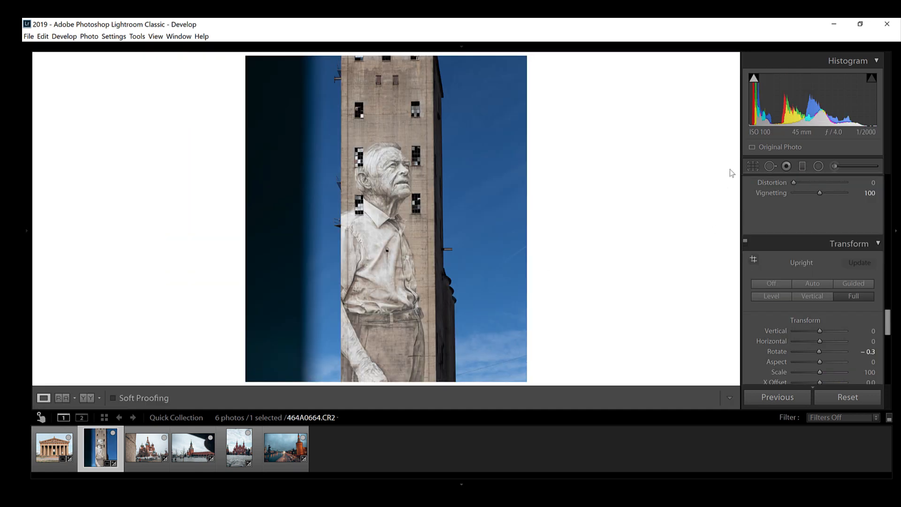
key(backslash)
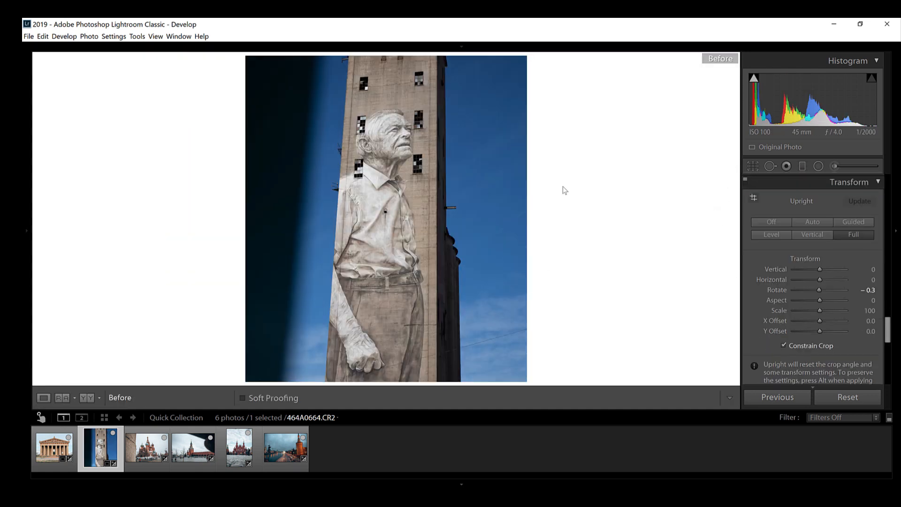
key(backslash)
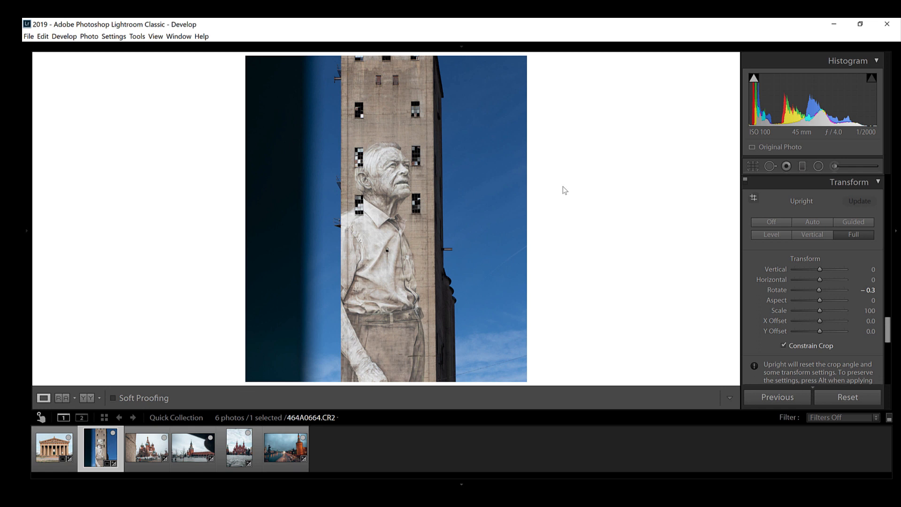
Step: Straighten the cathedral photo to an angle of 1.12 and enable lens profile corrections for it
key(Right)
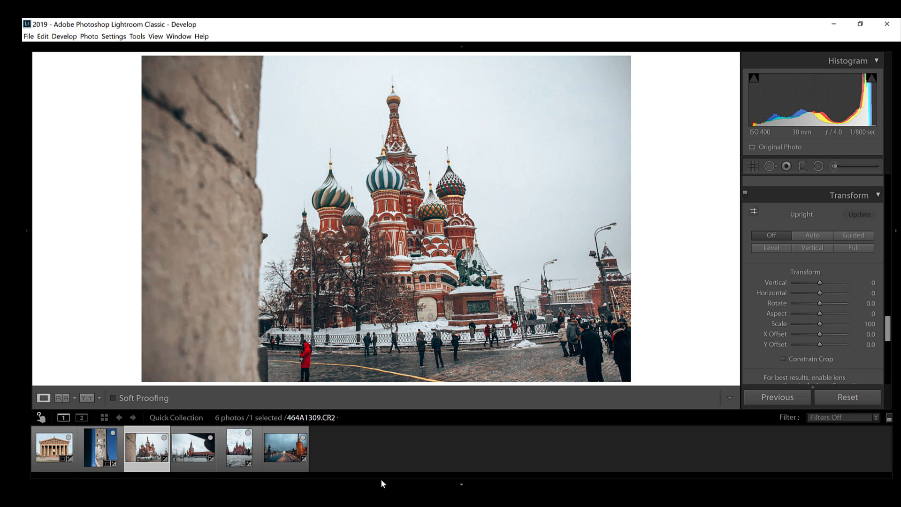
key(r)
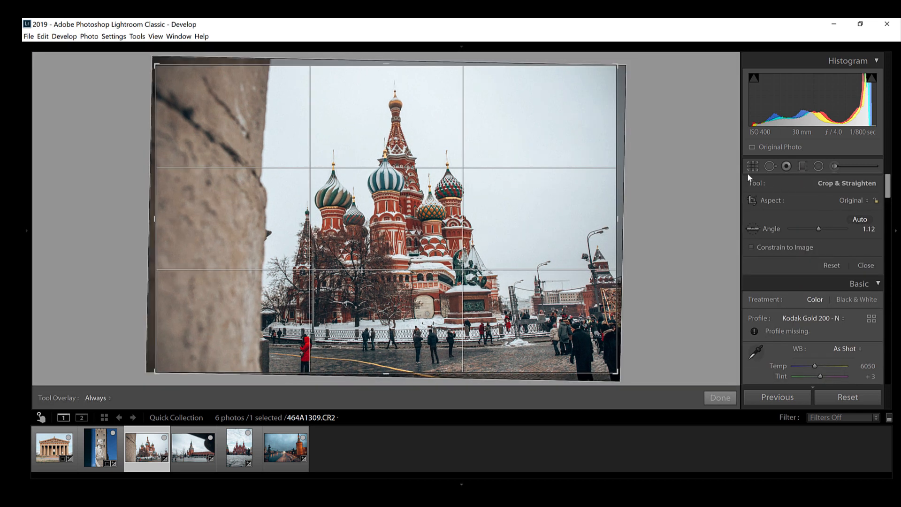
key(r)
scroll(779, 280, down, 15)
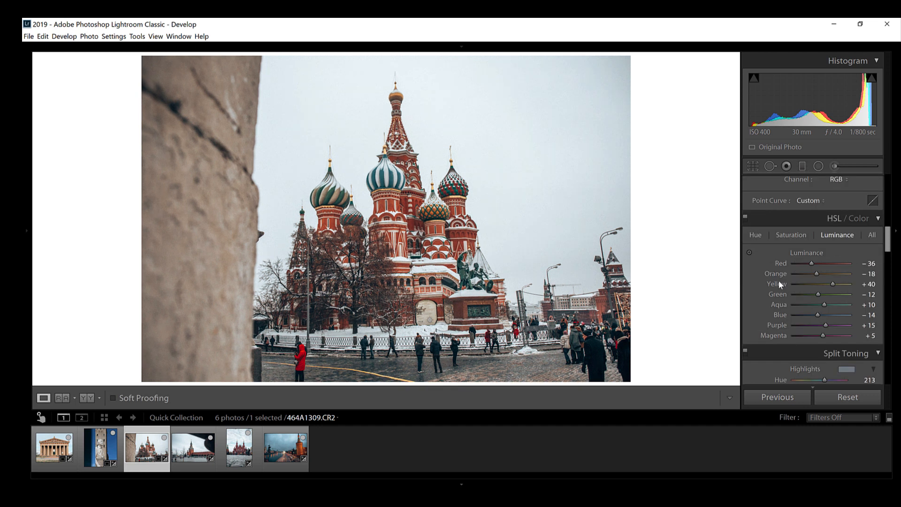
scroll(779, 281, down, 2)
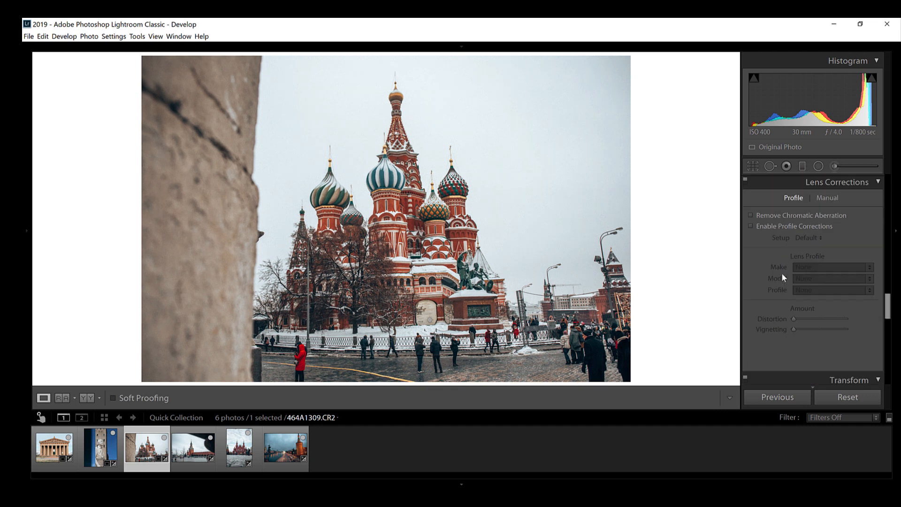
click(764, 227)
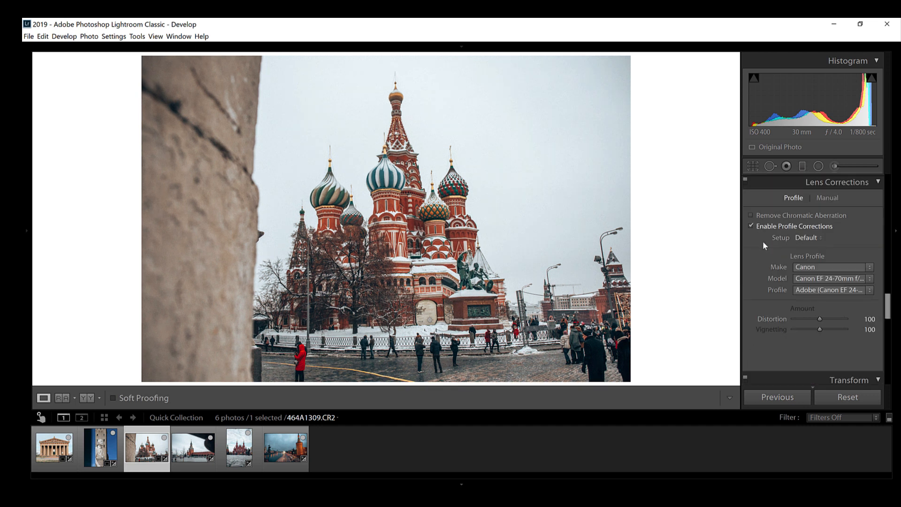
Step: Reduce the lens profile's vignetting correction on the cathedral photo to 39
scroll(760, 252, down, 3)
scroll(760, 252, down, 2)
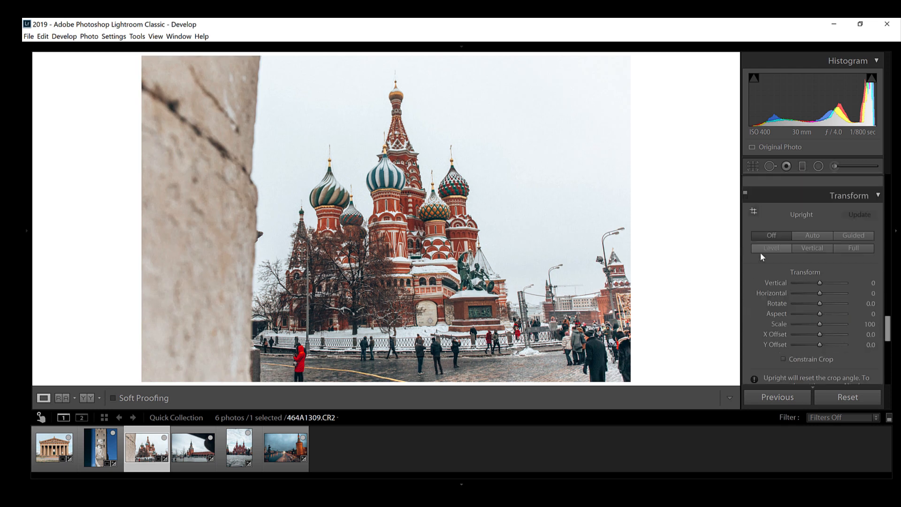
scroll(759, 252, up, 4)
drag(820, 267, 803, 268)
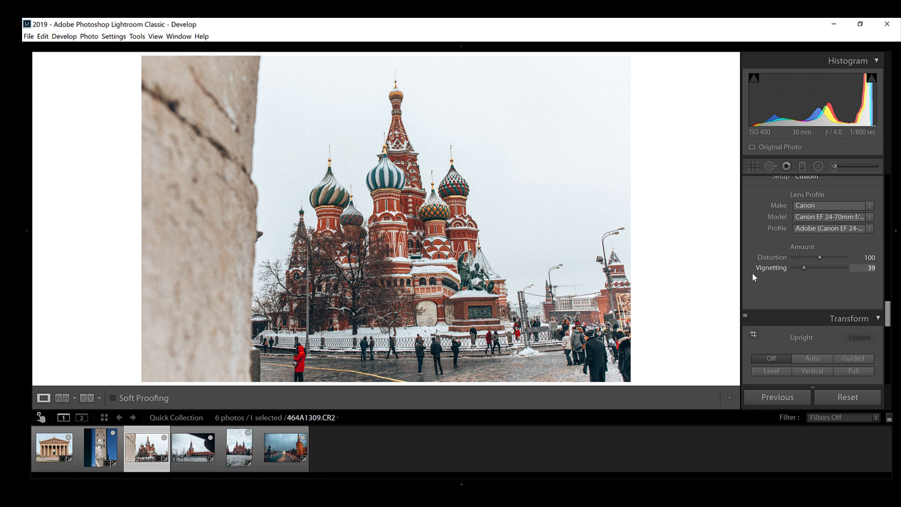
Step: Try both Auto and Full Upright on the cathedral photo and keep Auto
scroll(752, 272, down, 3)
click(809, 239)
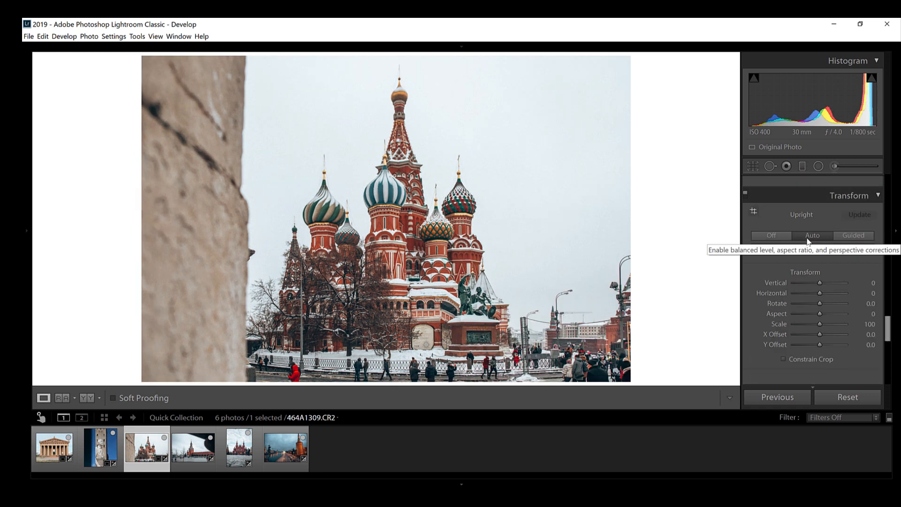
click(858, 249)
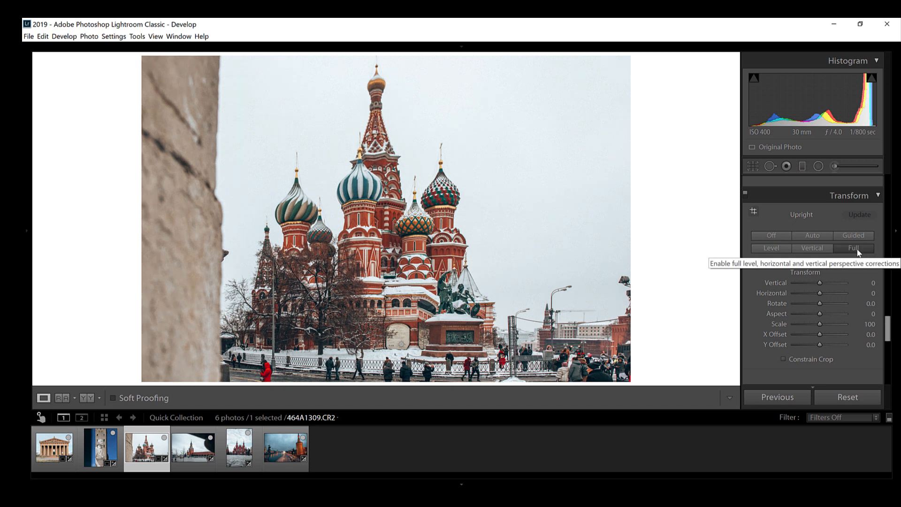
click(812, 239)
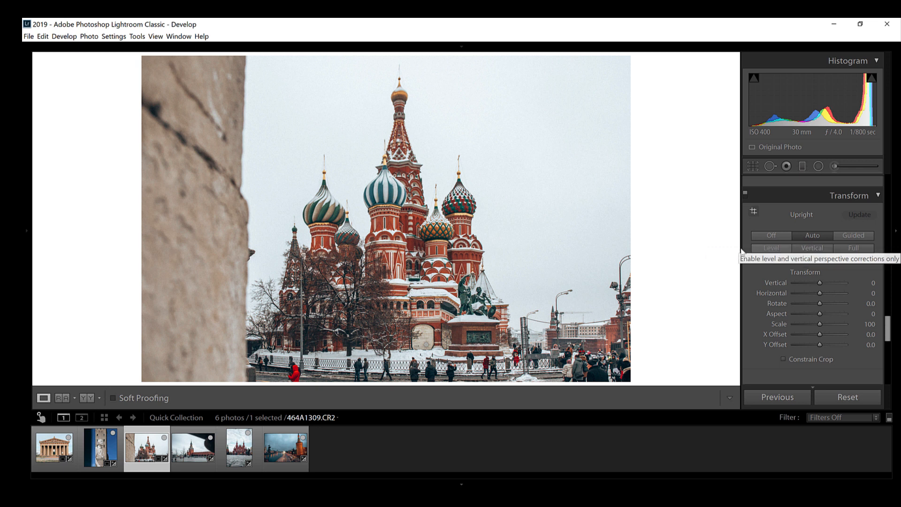
Step: Extend the cathedral photo's crop slightly upward and compare the result with the unedited version
click(754, 167)
drag(390, 67, 388, 58)
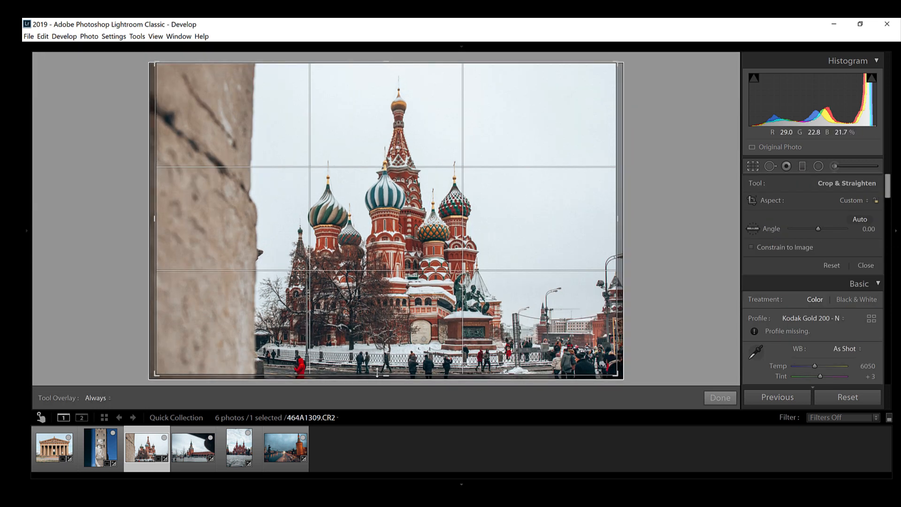
key(backslash)
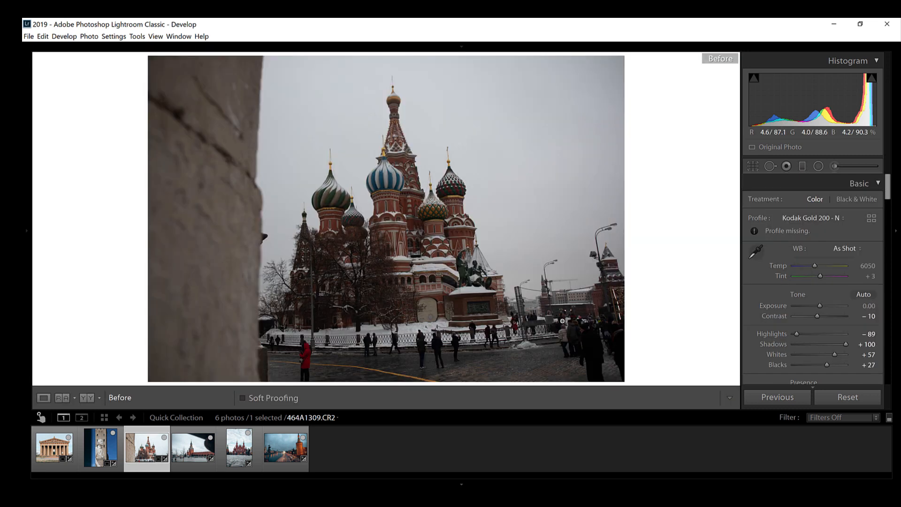
key(backslash)
Step: Straighten the photo of the clock tower and red wall automatically and enable lens profile corrections for it
key(Right)
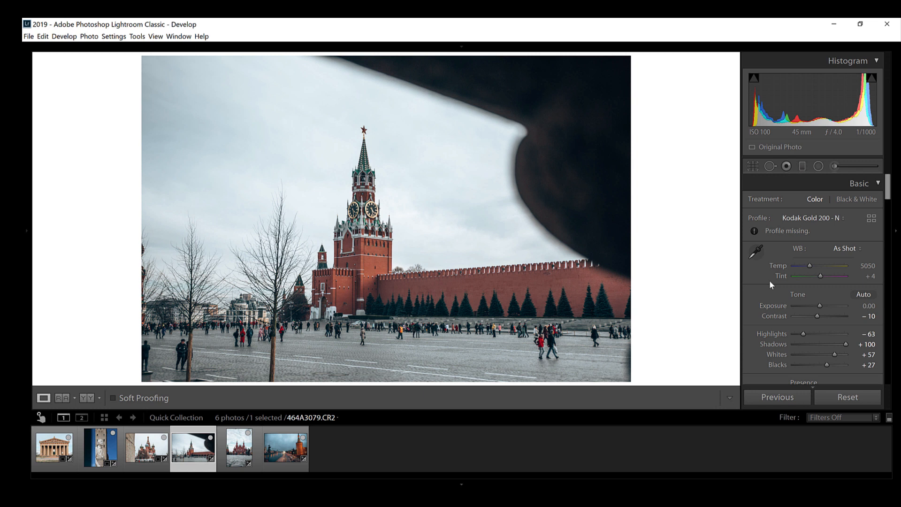
key(r)
click(855, 219)
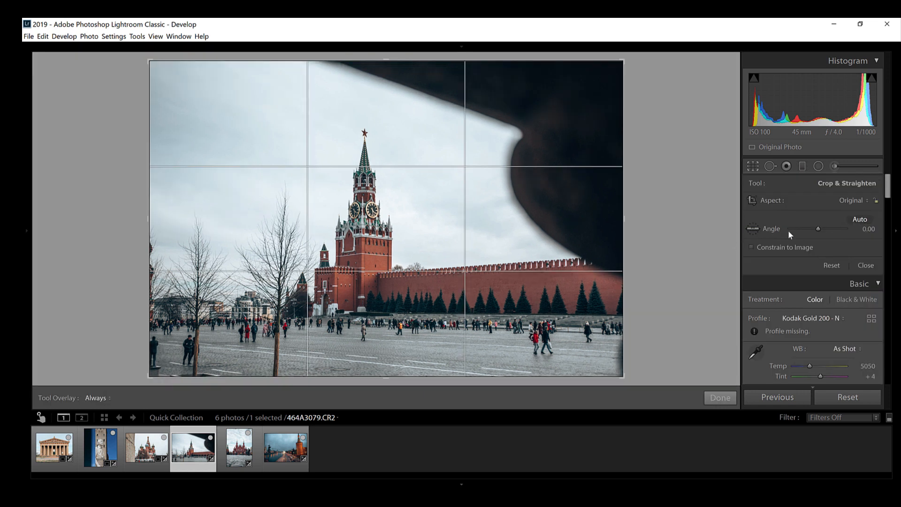
key(r)
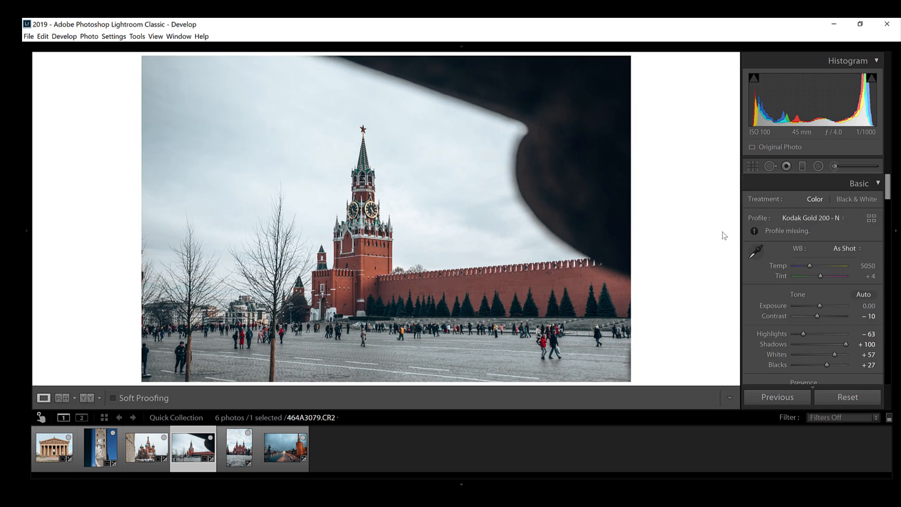
scroll(768, 302, down, 10)
scroll(767, 303, down, 5)
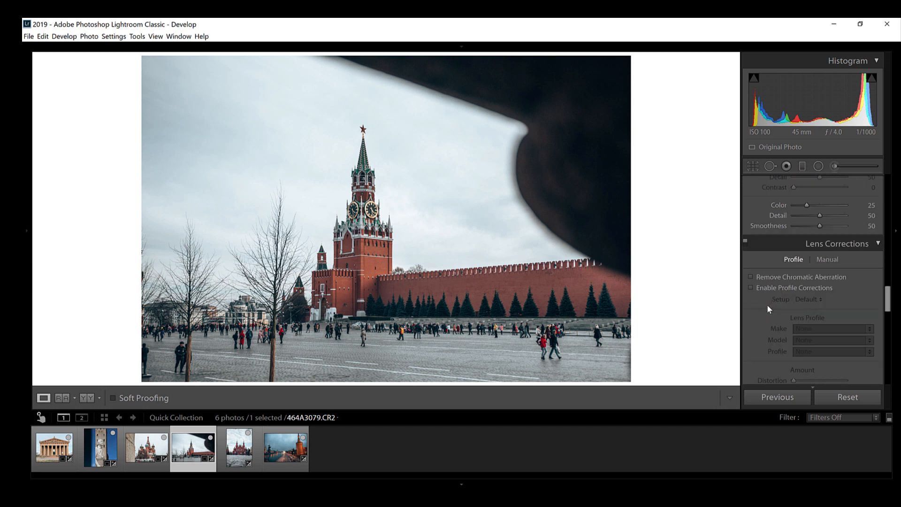
click(771, 288)
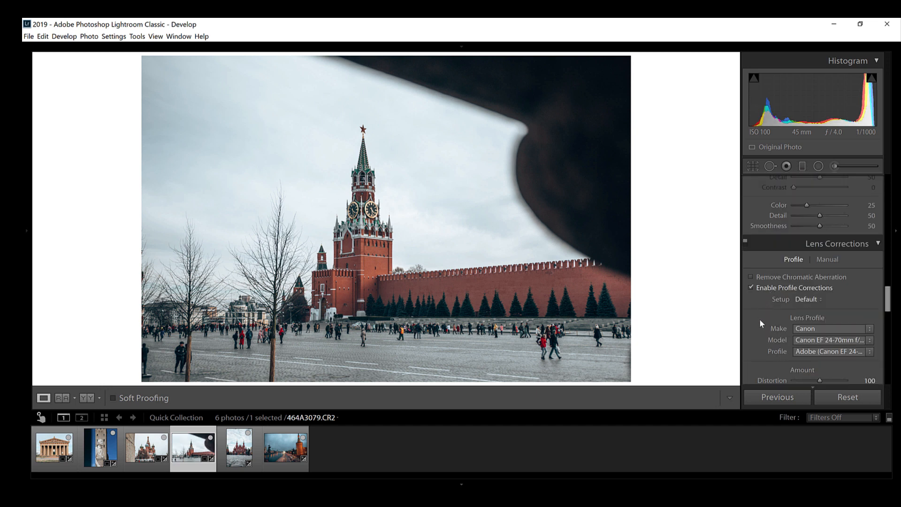
Step: Apply Auto Upright to the clock tower photo and rotate its crop to an angle of 0.82
scroll(764, 322, down, 2)
scroll(764, 322, down, 4)
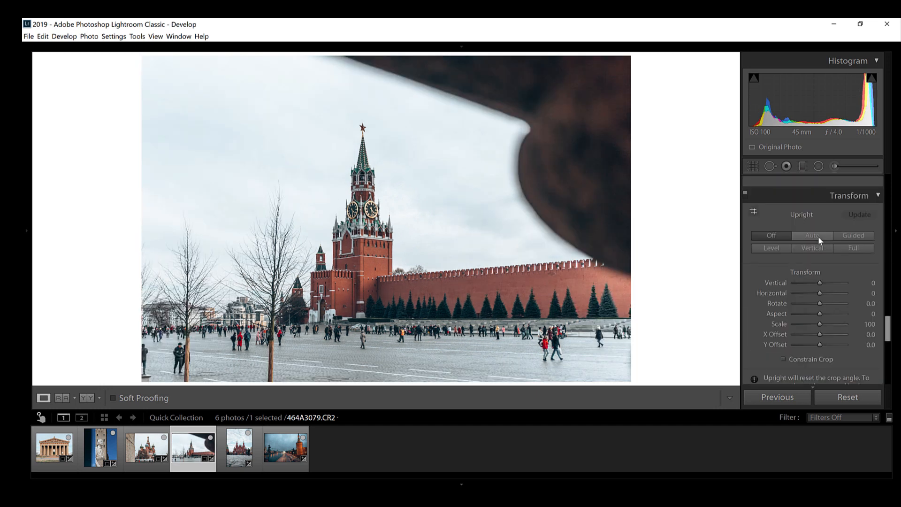
click(820, 238)
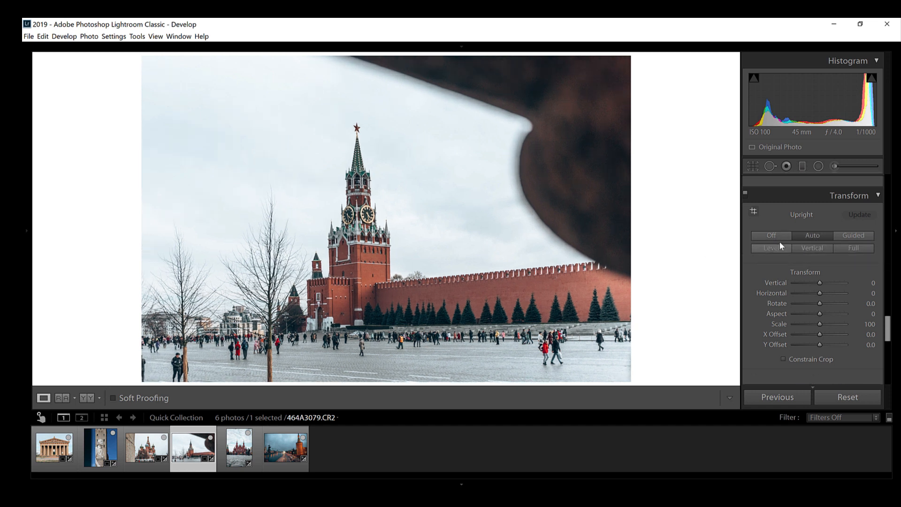
click(751, 168)
drag(634, 63, 633, 67)
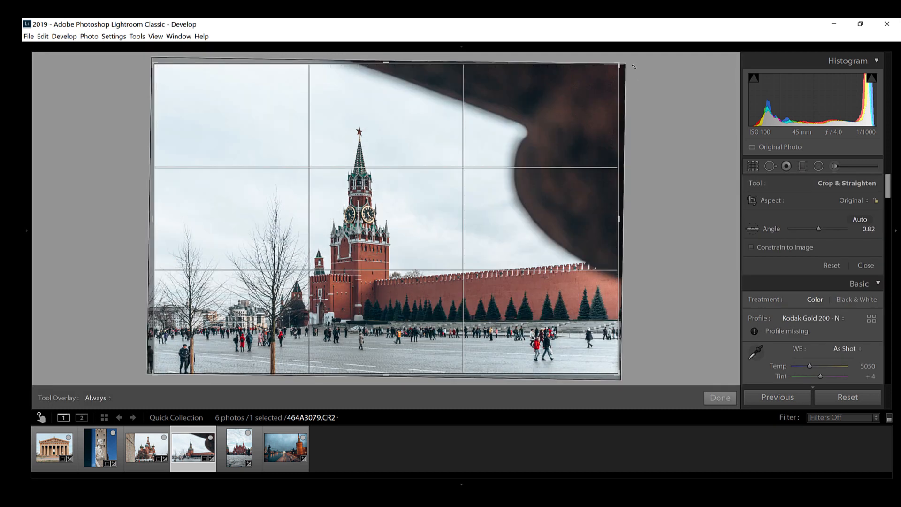
Step: Crop the clock tower photo's right side inward to cut away part of the dark foreground shape and compare it with the unedited version
key(Return)
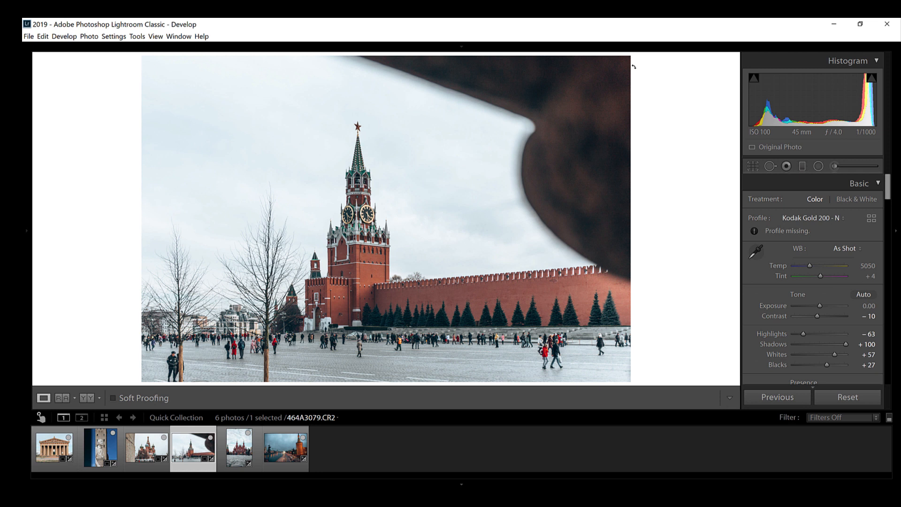
click(753, 167)
drag(616, 220, 589, 217)
key(Return)
key(backslash)
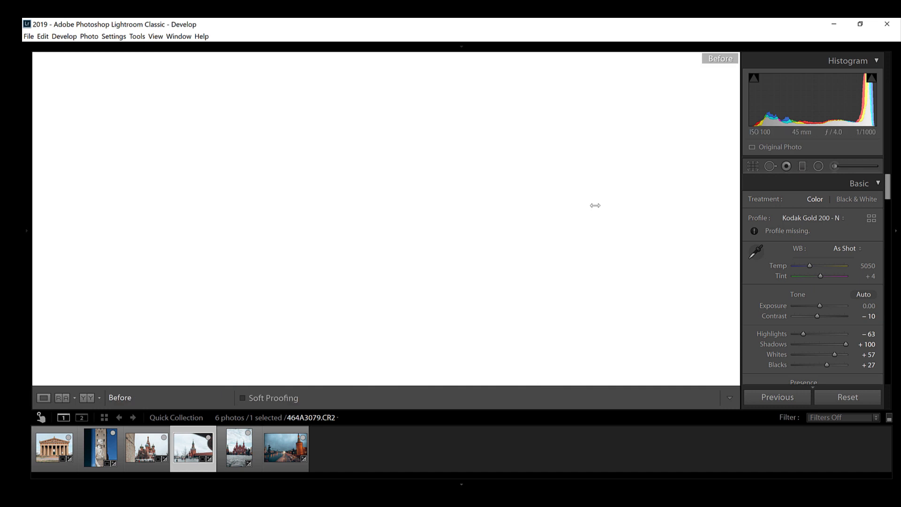
key(backslash)
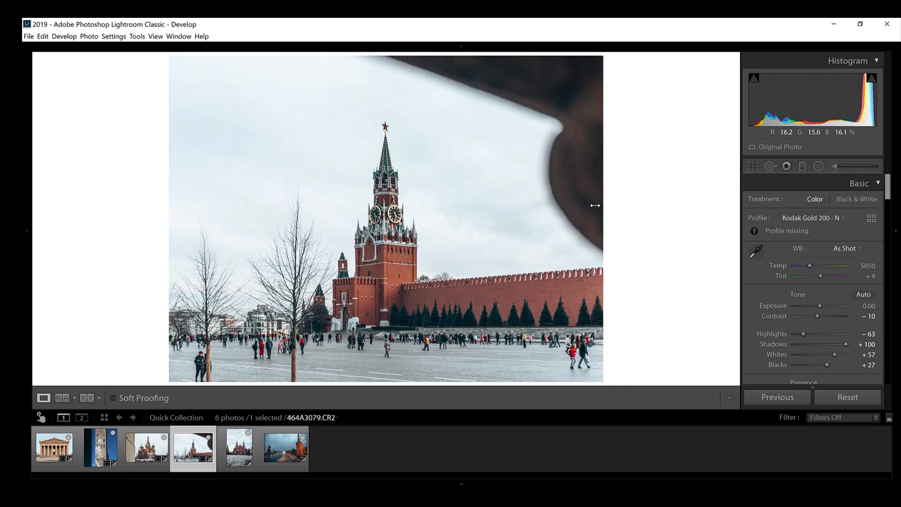
Step: Straighten the photo of the red twin-towered building along the horizon where the cobblestones begin, giving an angle of -1.03
click(237, 454)
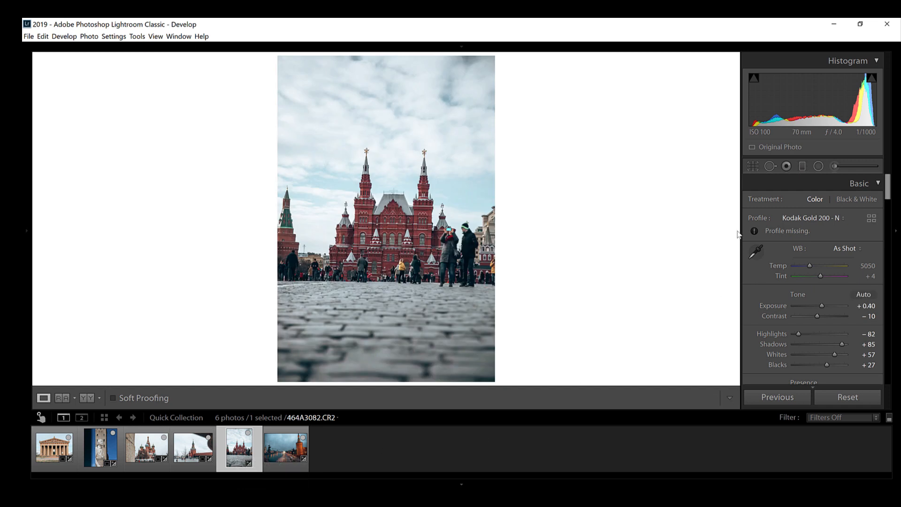
click(753, 168)
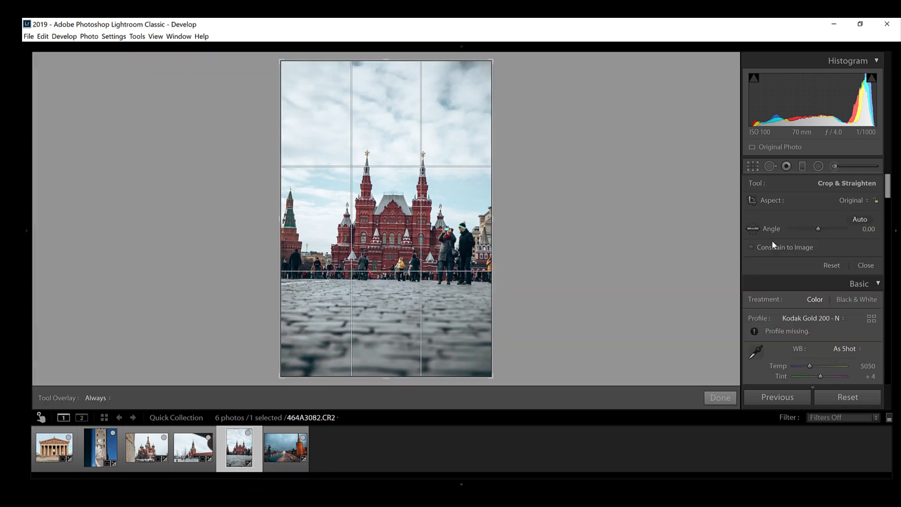
click(752, 229)
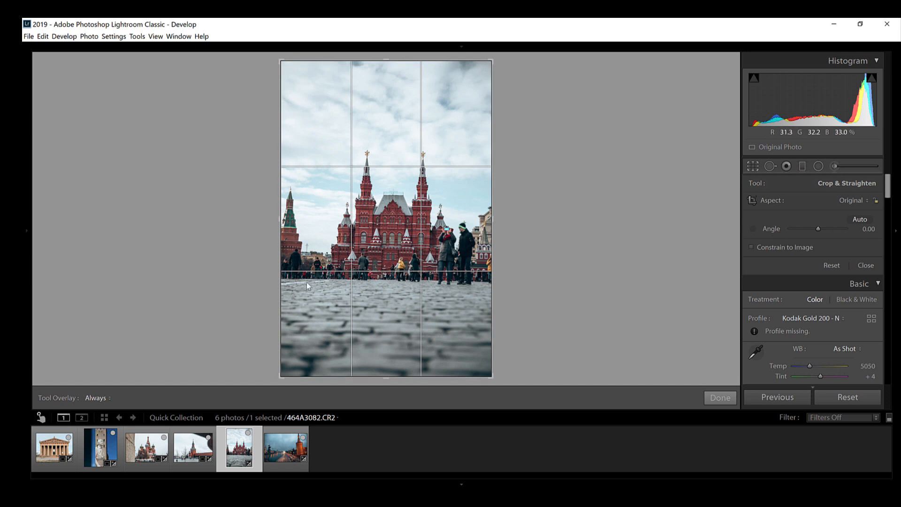
drag(282, 276, 508, 282)
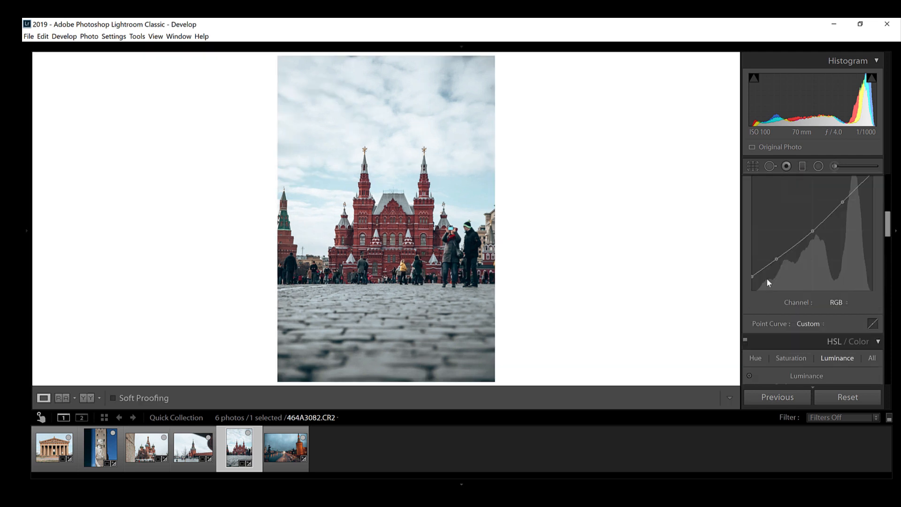
Step: Enable lens profile corrections for the red building photo and apply Auto Upright to it
scroll(769, 283, down, 7)
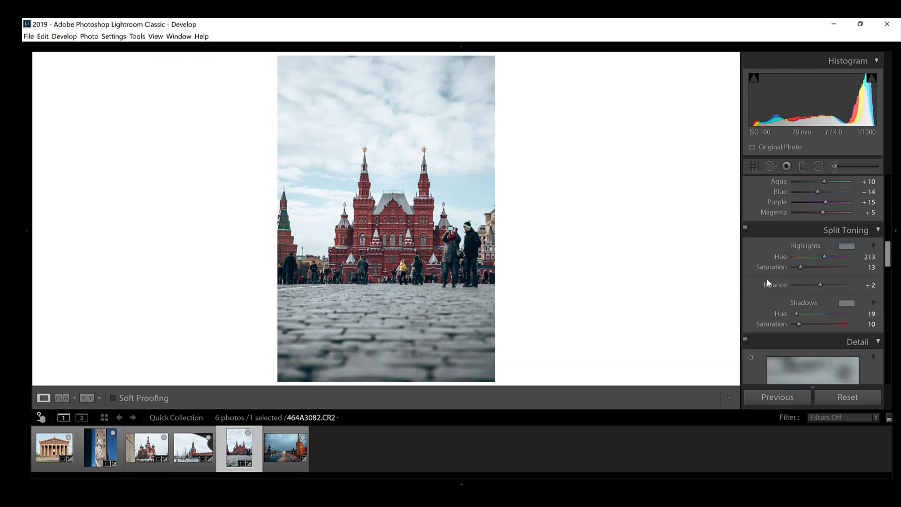
scroll(767, 279, down, 6)
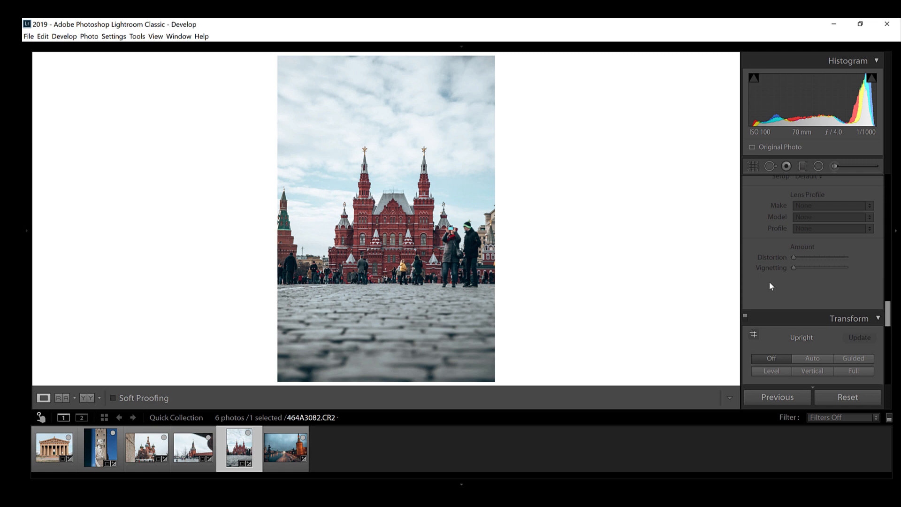
scroll(770, 273, up, 2)
click(772, 227)
scroll(765, 269, down, 4)
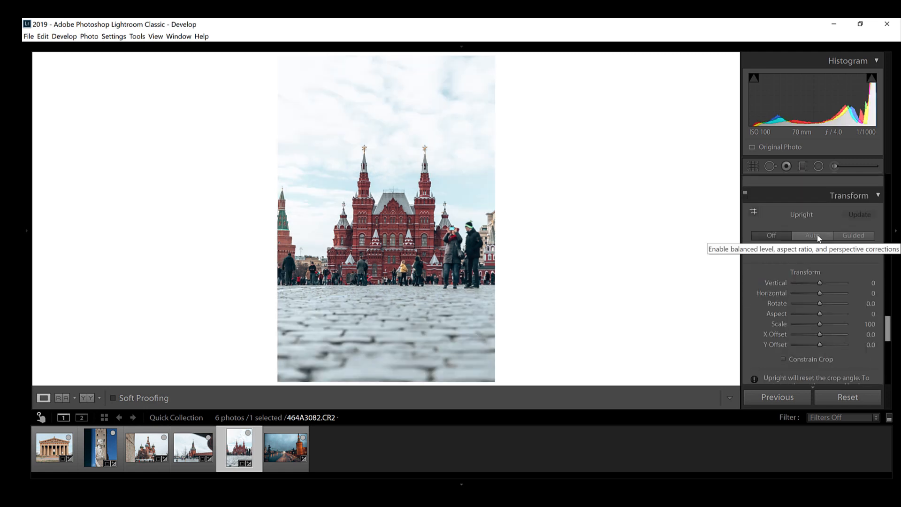
click(819, 239)
click(855, 251)
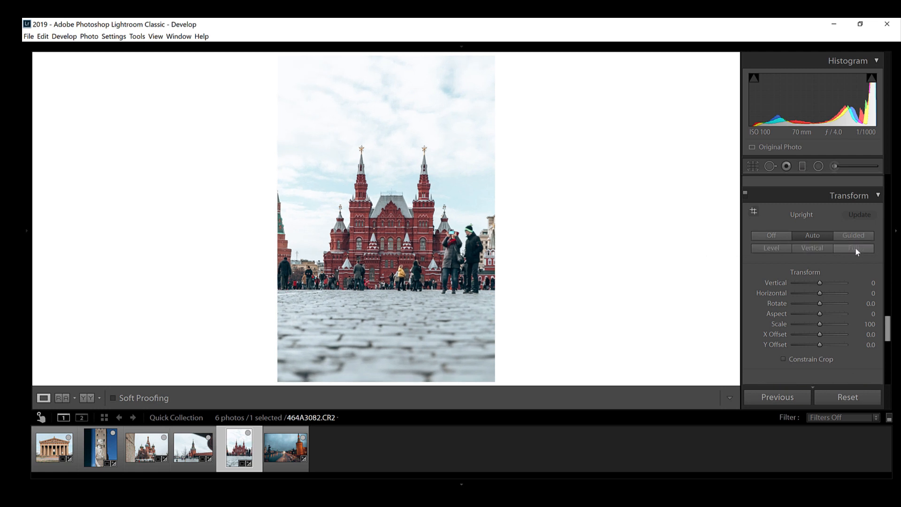
Step: Crop the red building photo to cut off the green-roofed side tower and trim sky and cobblestones, and compare it with the unedited version
key(r)
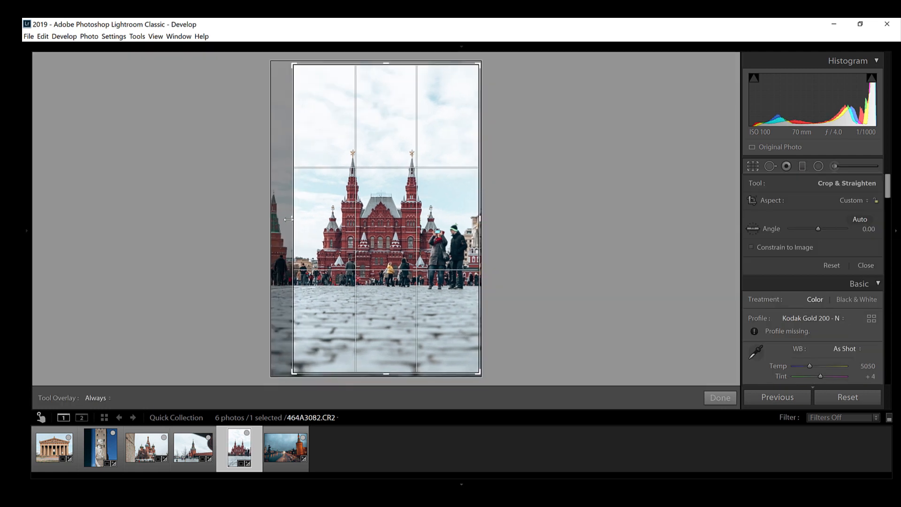
key(r)
key(backslash)
key(backslash)
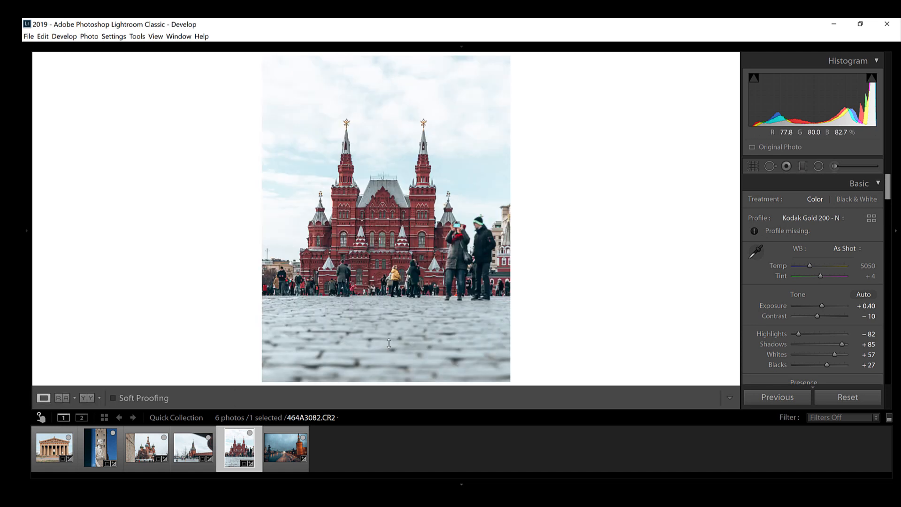
Step: Straighten the evening river and scaffolded tower photo automatically and enable lens profile corrections for it
key(Right)
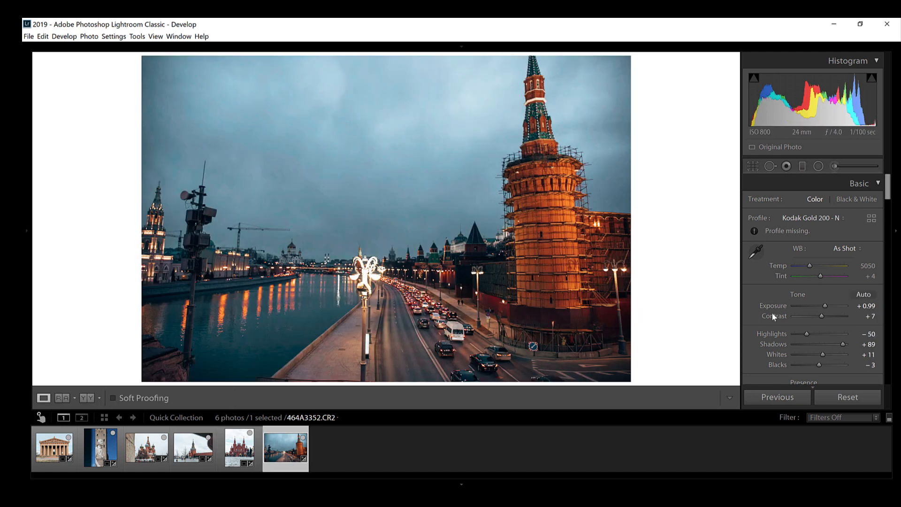
key(r)
click(860, 220)
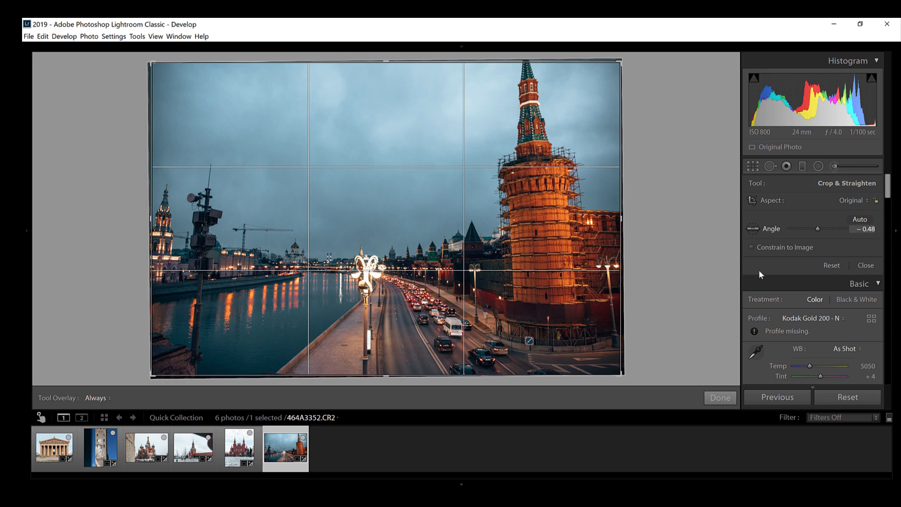
key(r)
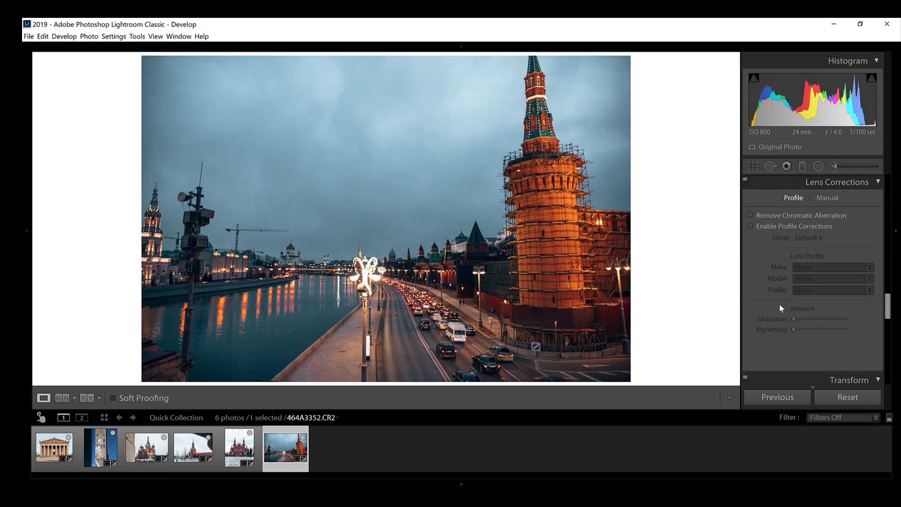
click(766, 228)
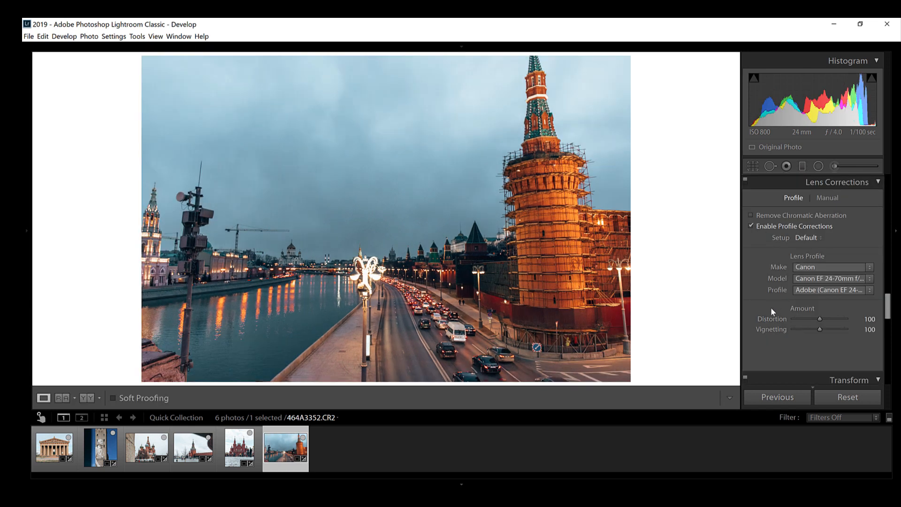
Step: Apply Auto Upright to the river photo and crop away its left side, including the loudspeaker pole
scroll(773, 311, down, 5)
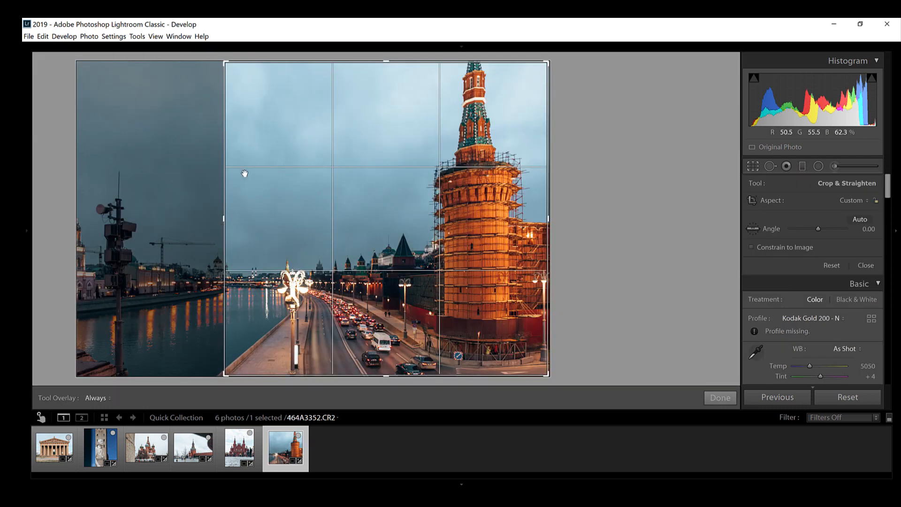
double_click(245, 174)
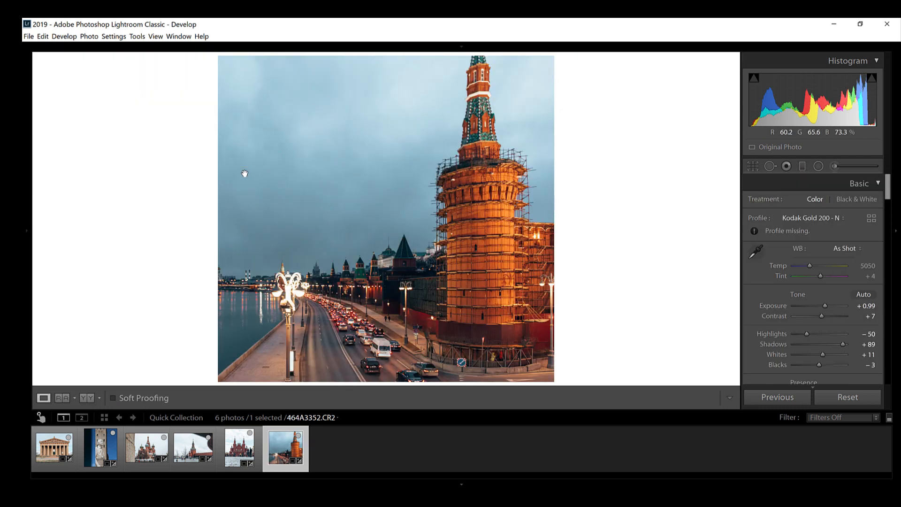